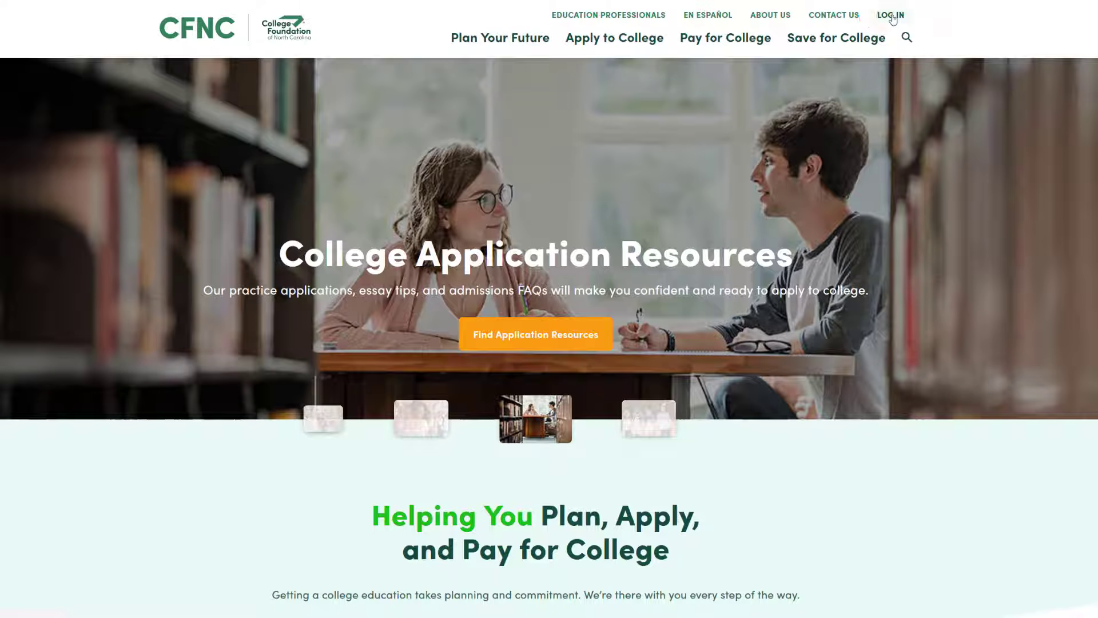
- Start a new CFNC account registration and enter an account name ending in 24
{"action": "left_click", "coordinate": [892, 17]}
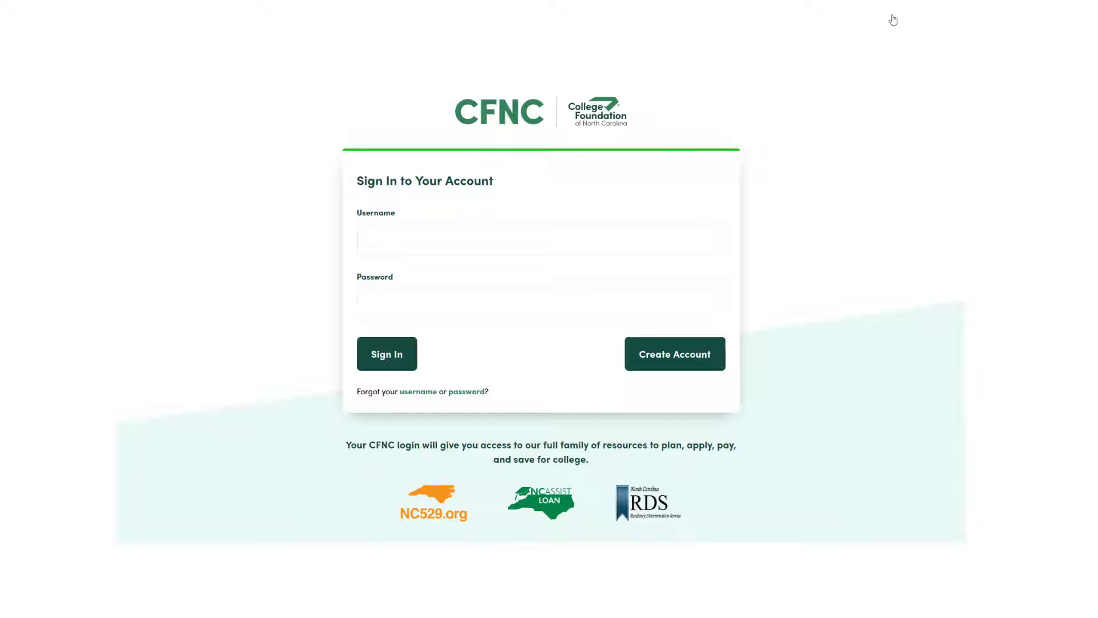
{"action": "left_click", "coordinate": [684, 372]}
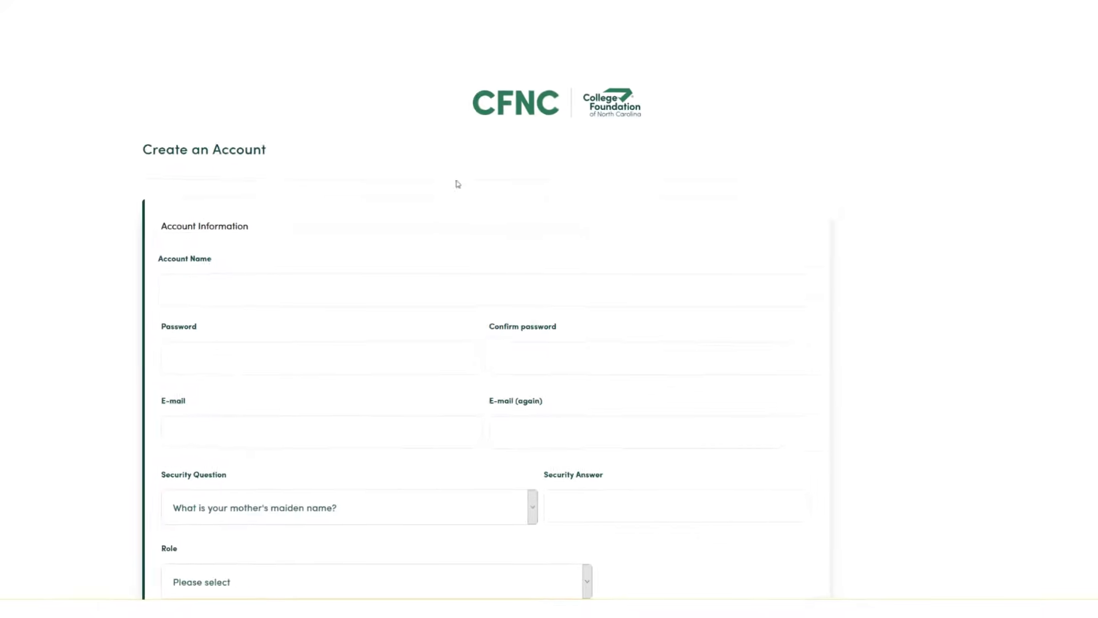
{"action": "left_click", "coordinate": [328, 269]}
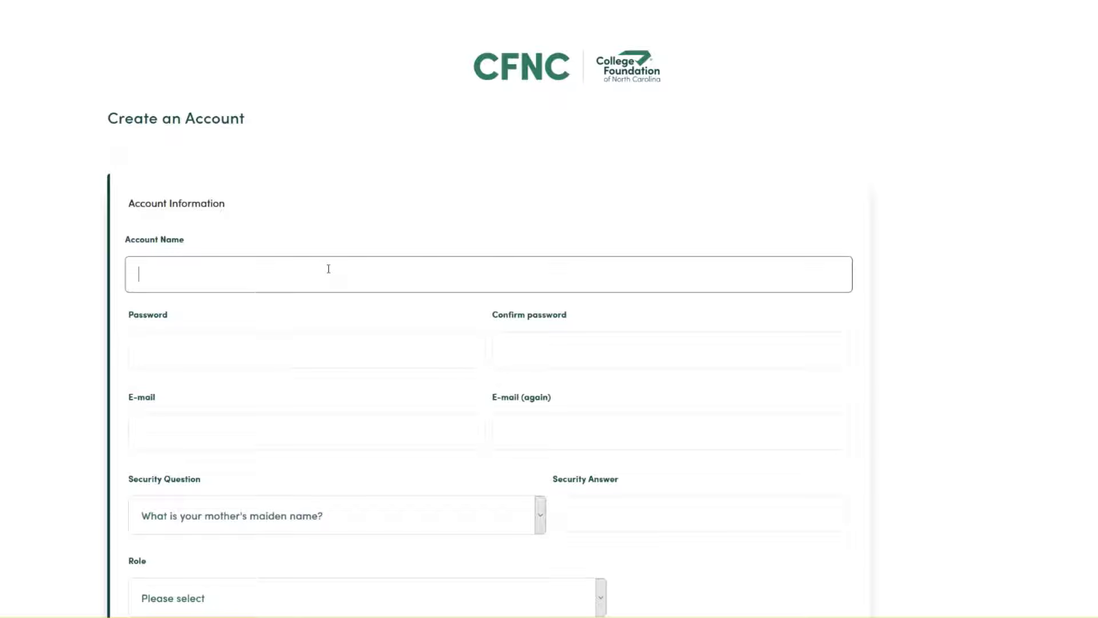
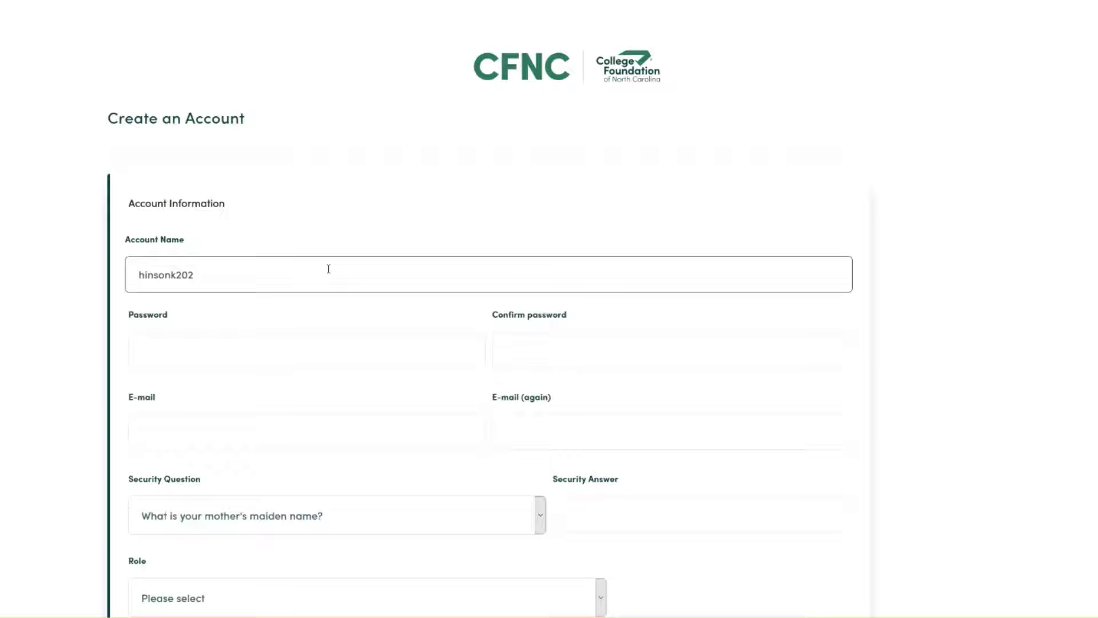
{"action": "left_click", "coordinate": [299, 340]}
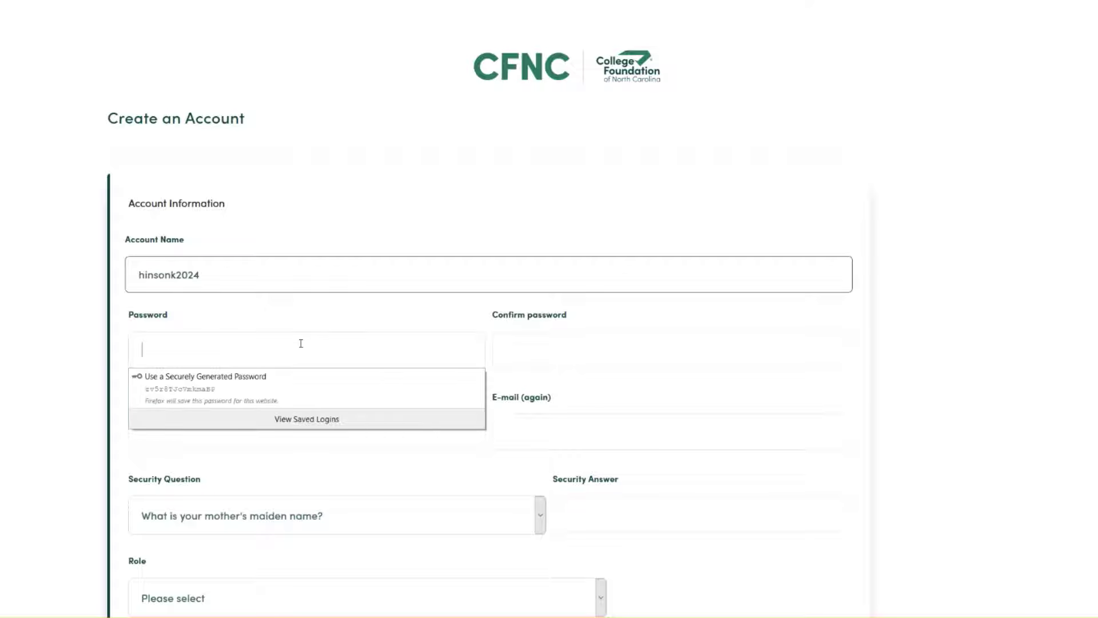
{"action": "key", "text": "ctrl+v"}
{"action": "left_click", "coordinate": [516, 354]}
{"action": "key", "text": "ctrl+v"}
{"action": "left_click", "coordinate": [370, 421]}
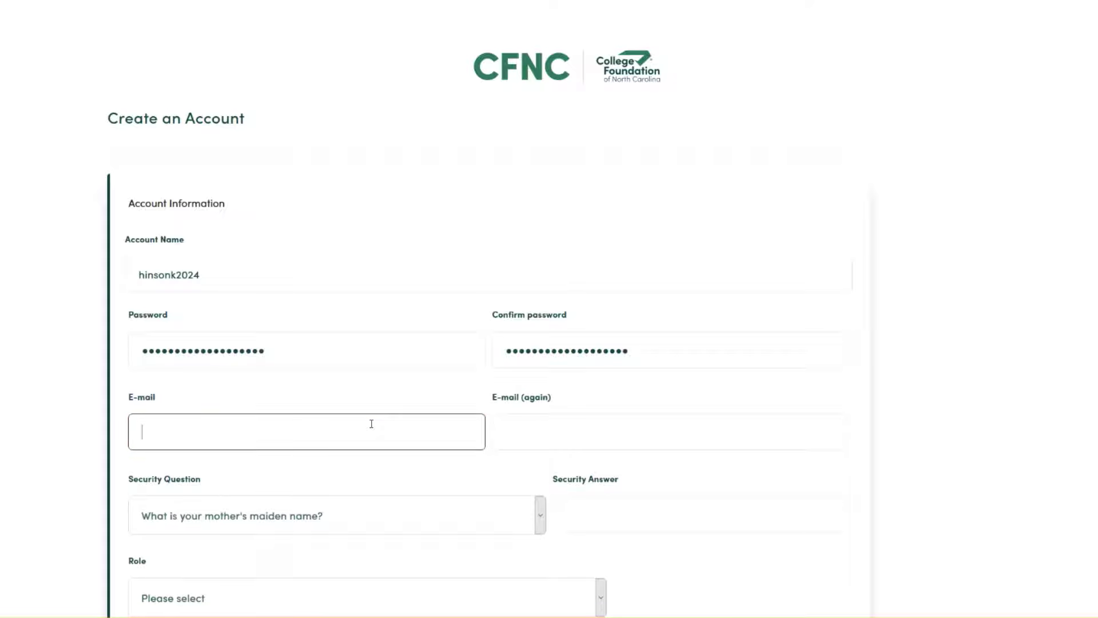
{"action": "key", "text": "Tab"}
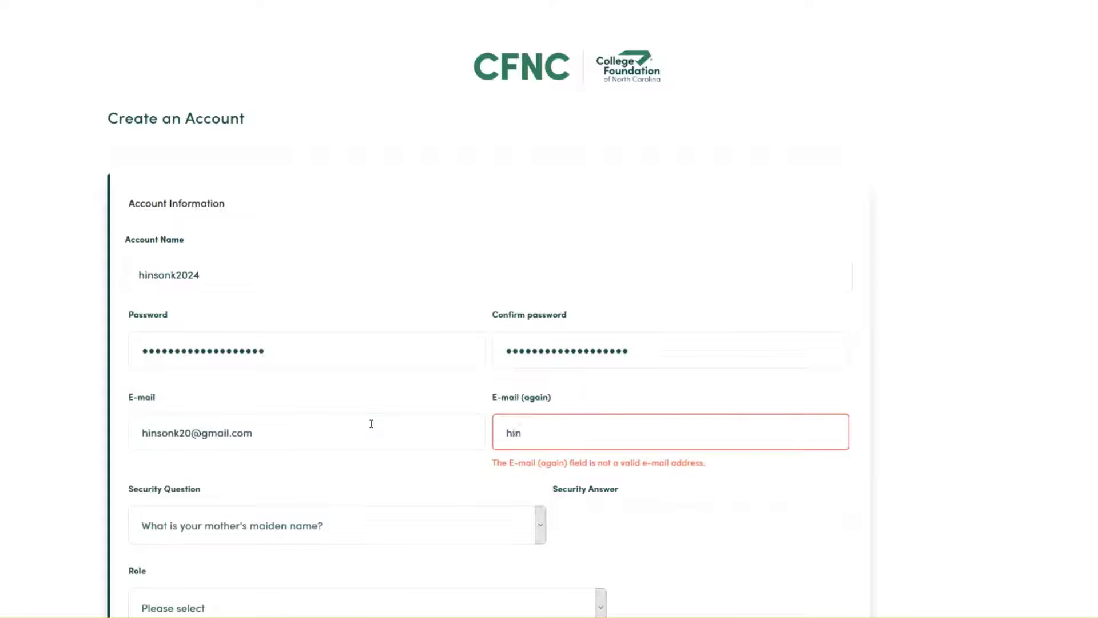
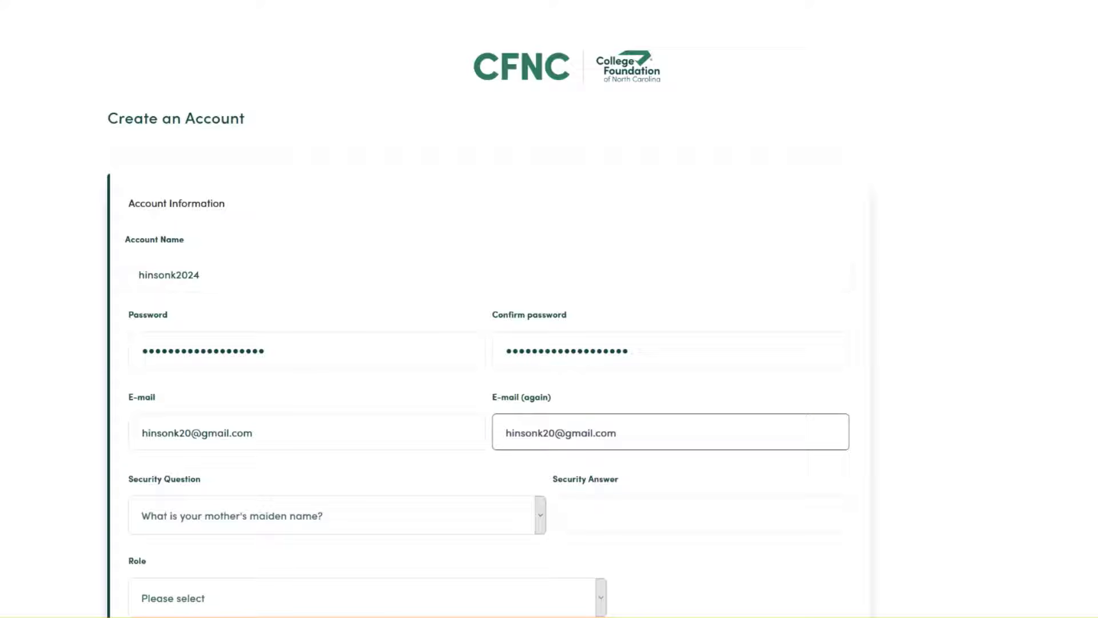
{"action": "scroll", "coordinate": [567, 269], "scroll_direction": "down", "scroll_amount": 2}
{"action": "scroll", "coordinate": [566, 269], "scroll_direction": "down", "scroll_amount": 3}
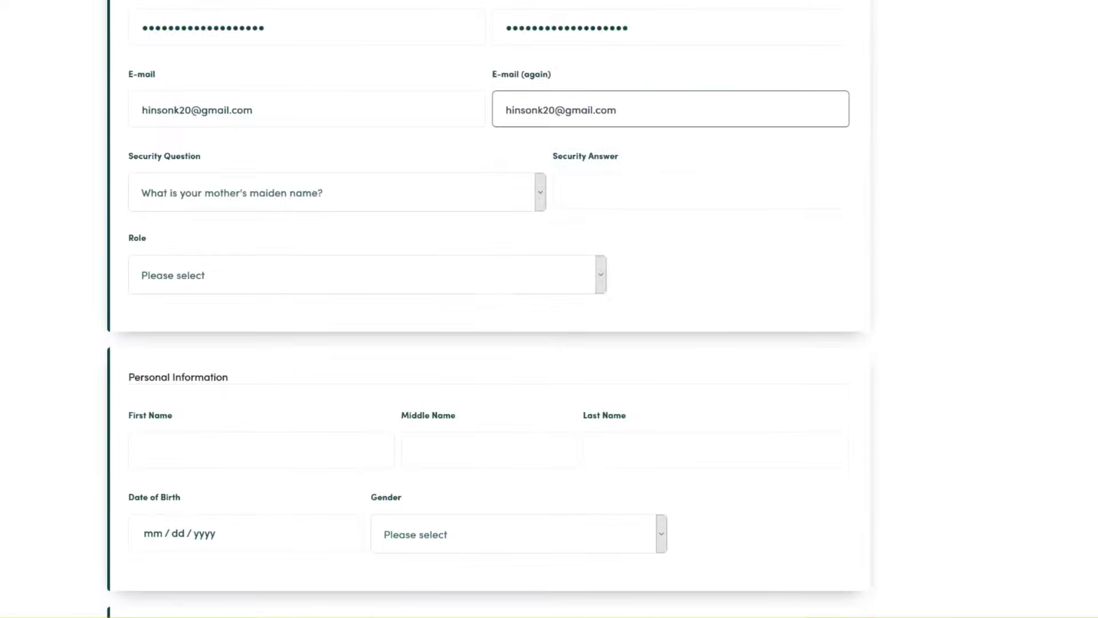
{"action": "left_click", "coordinate": [542, 199]}
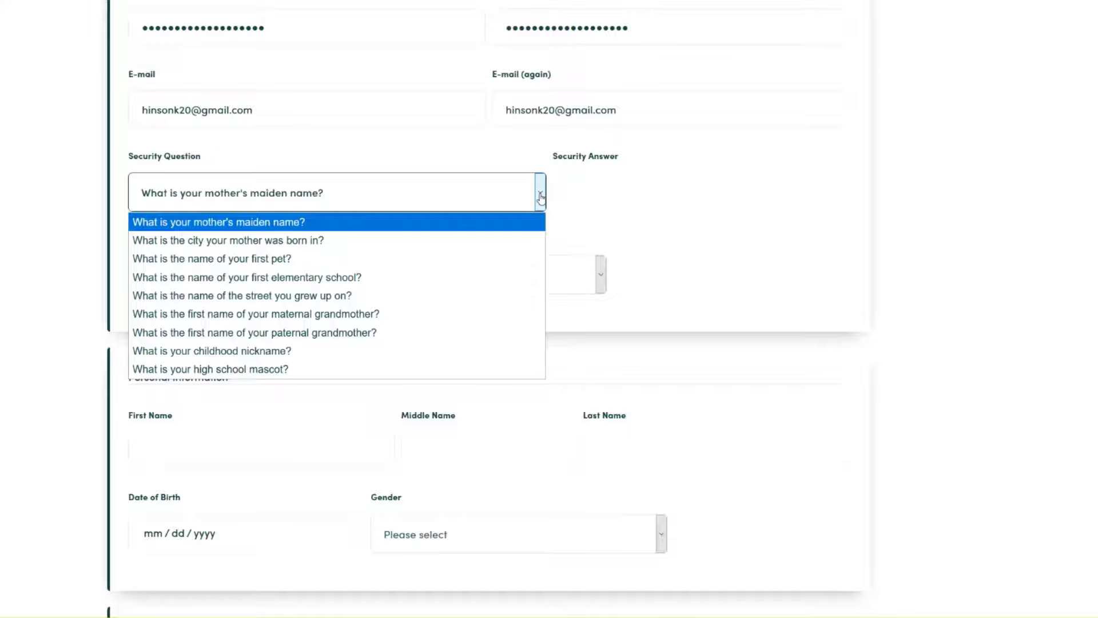
{"action": "left_click", "coordinate": [406, 240]}
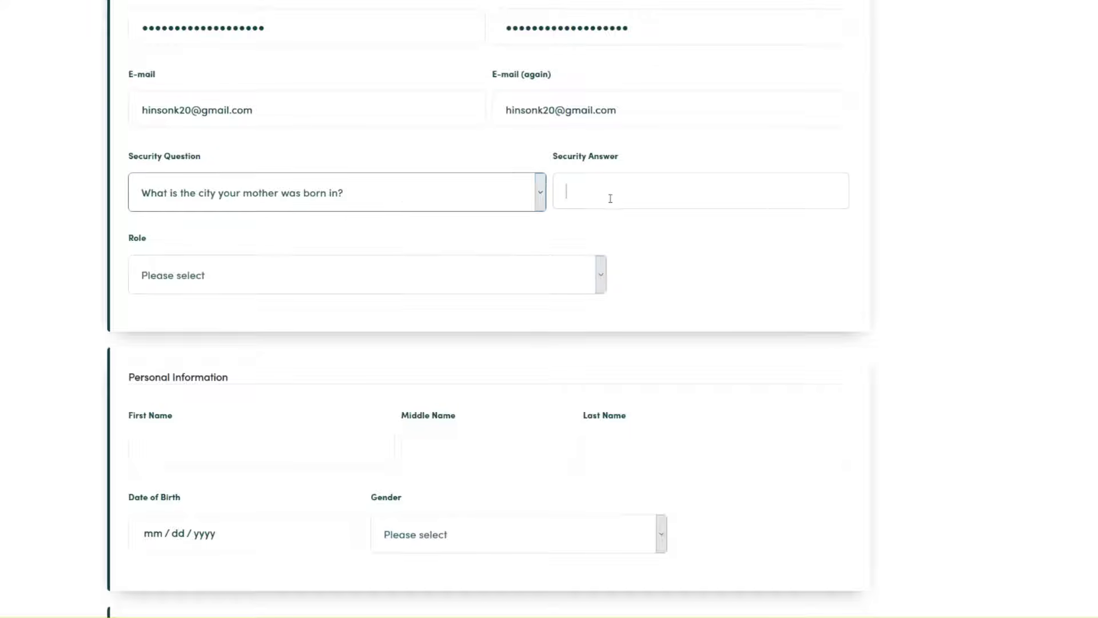
{"action": "left_click", "coordinate": [610, 197]}
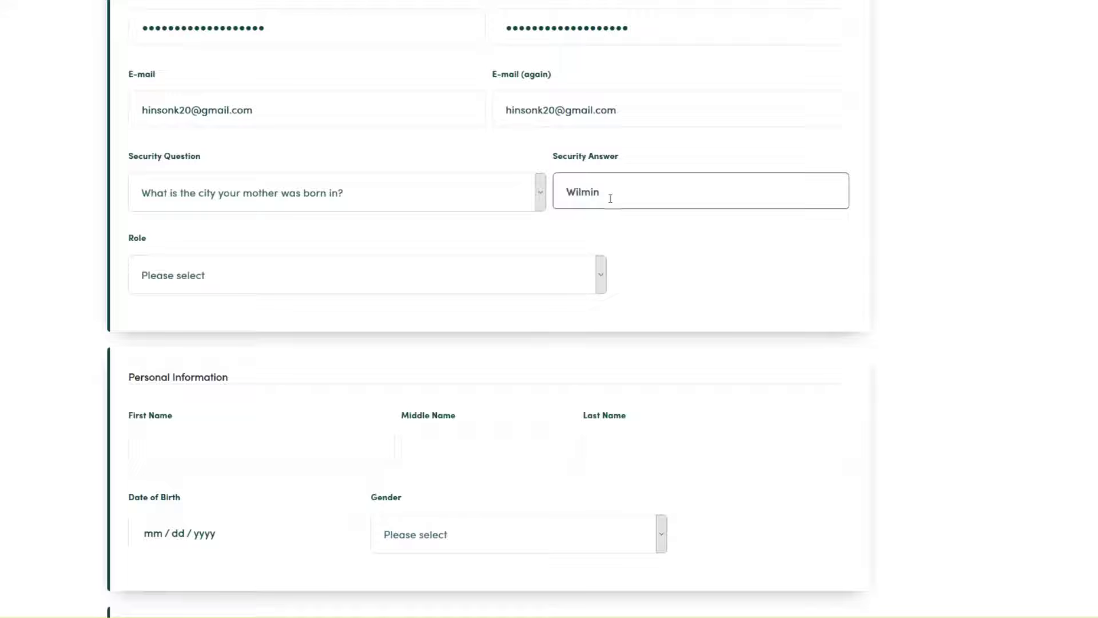
- Set the account role to High School Student
{"action": "left_click", "coordinate": [601, 276]}
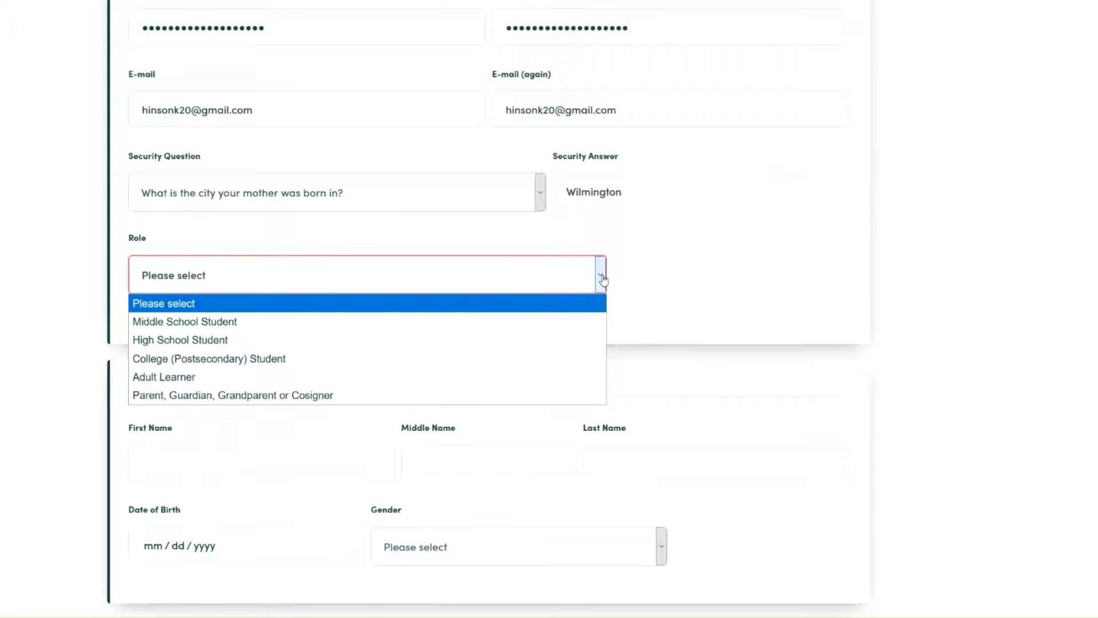
{"action": "left_click", "coordinate": [421, 337]}
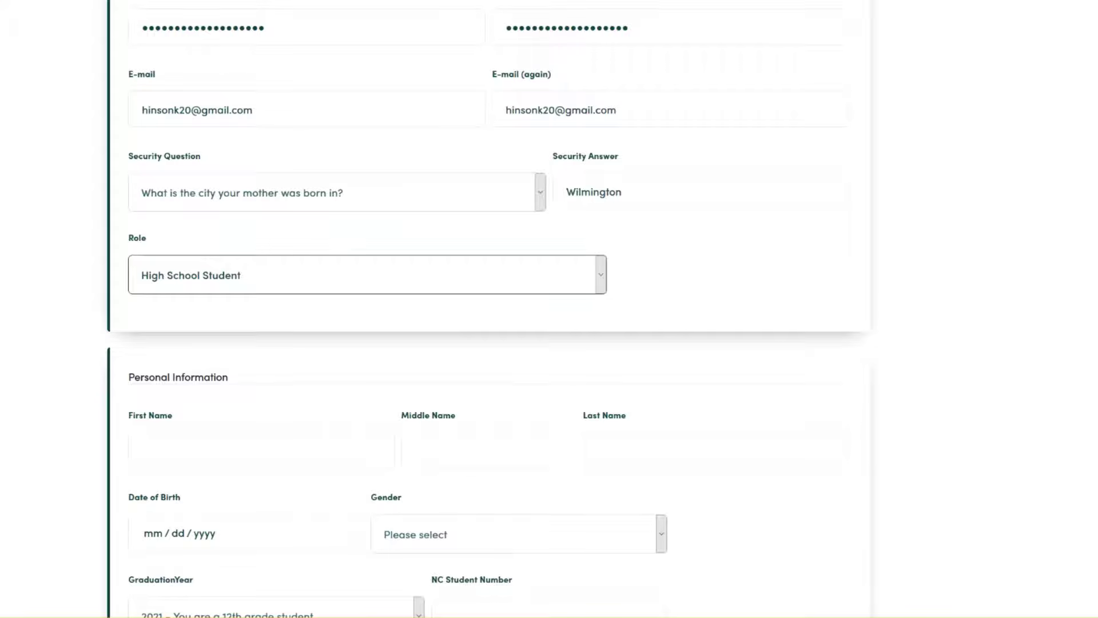
{"action": "scroll", "coordinate": [489, 309], "scroll_direction": "down", "scroll_amount": 2}
{"action": "scroll", "coordinate": [489, 309], "scroll_direction": "down", "scroll_amount": 2}
{"action": "scroll", "coordinate": [489, 309], "scroll_direction": "down", "scroll_amount": 1}
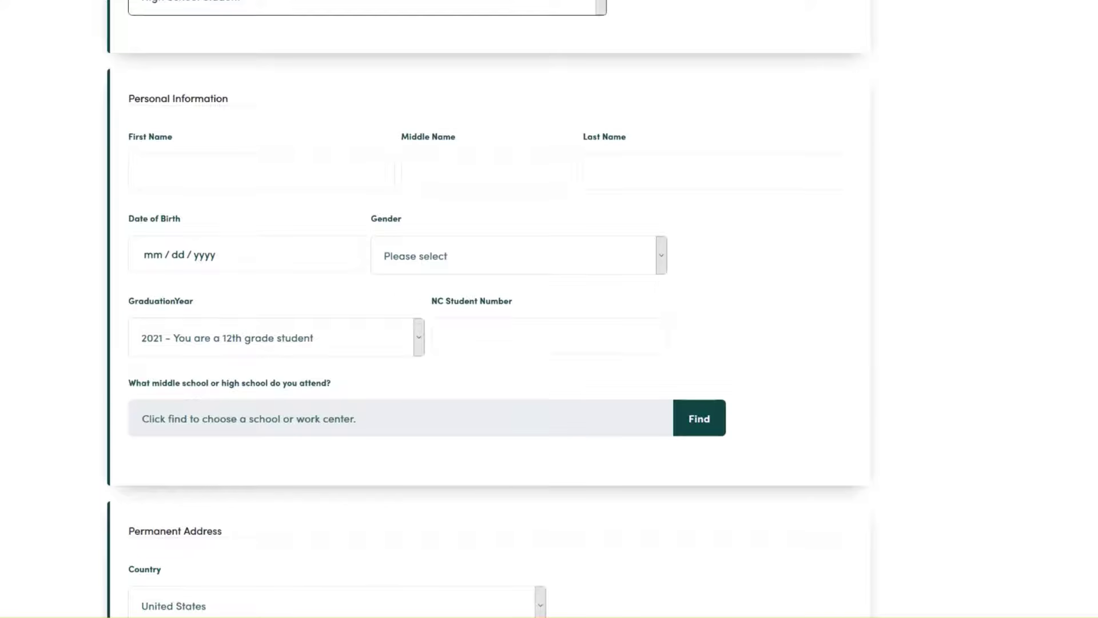
{"action": "left_click", "coordinate": [268, 187]}
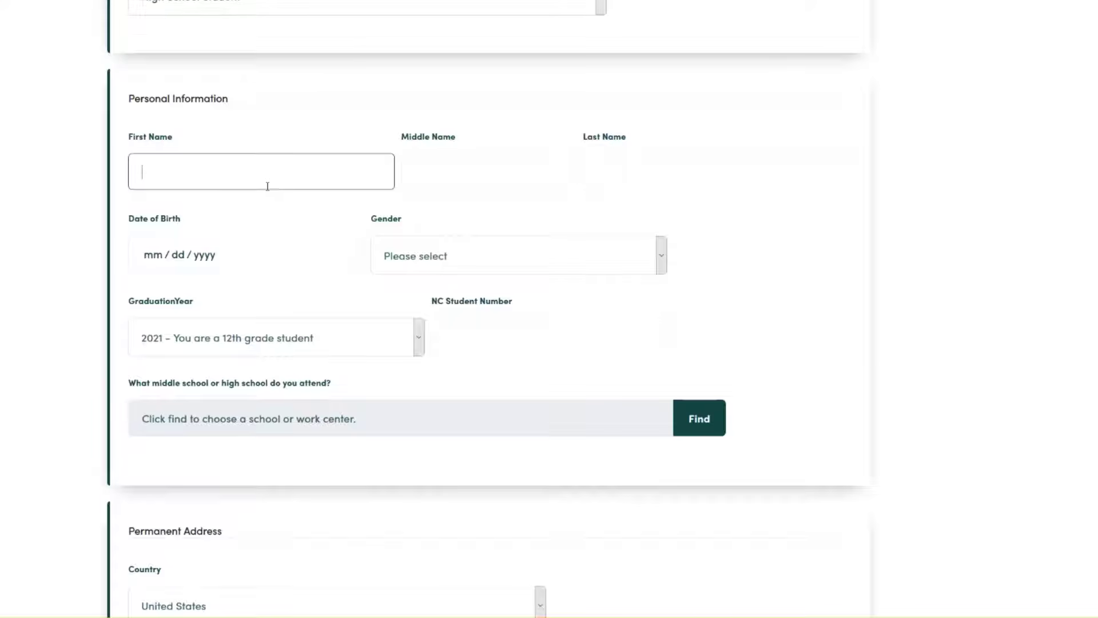
{"action": "left_click", "coordinate": [453, 184]}
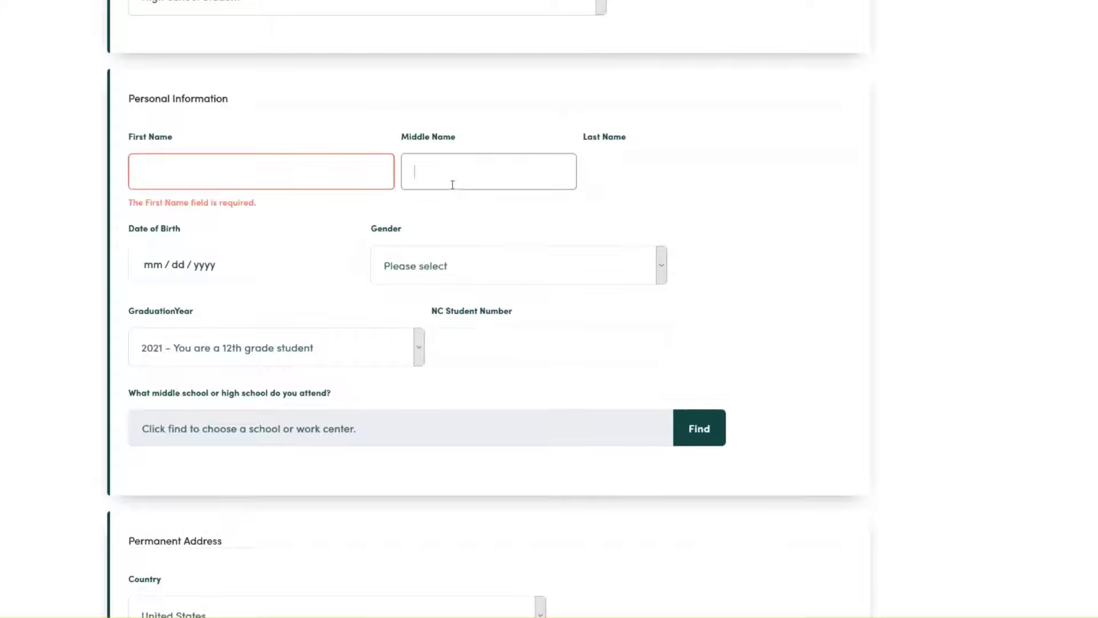
{"action": "left_click", "coordinate": [316, 169]}
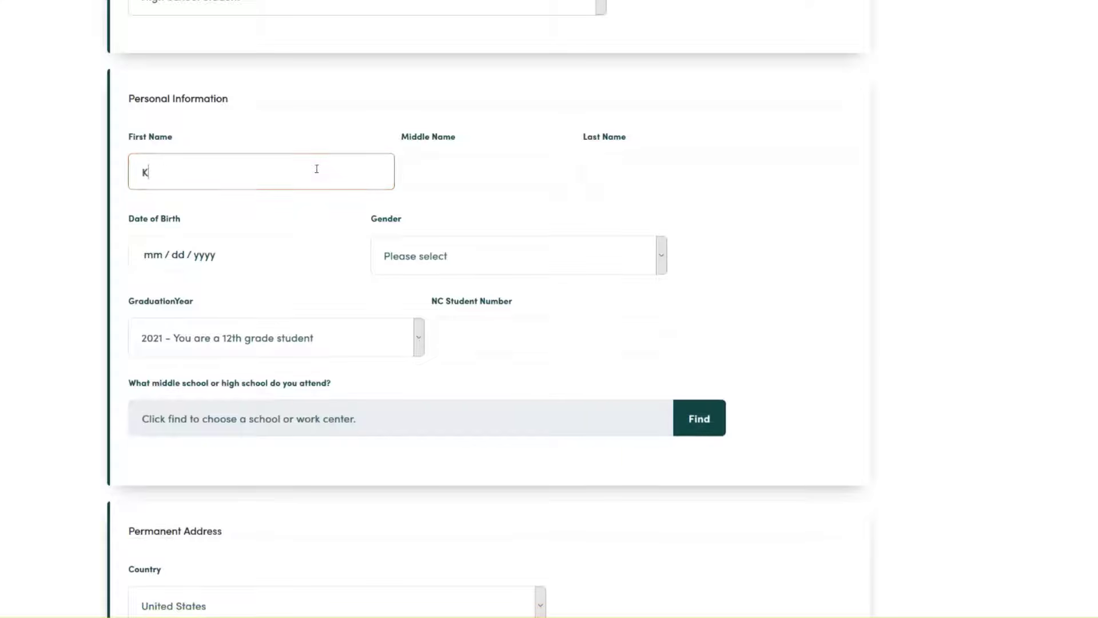
{"action": "key", "text": "Tab"}
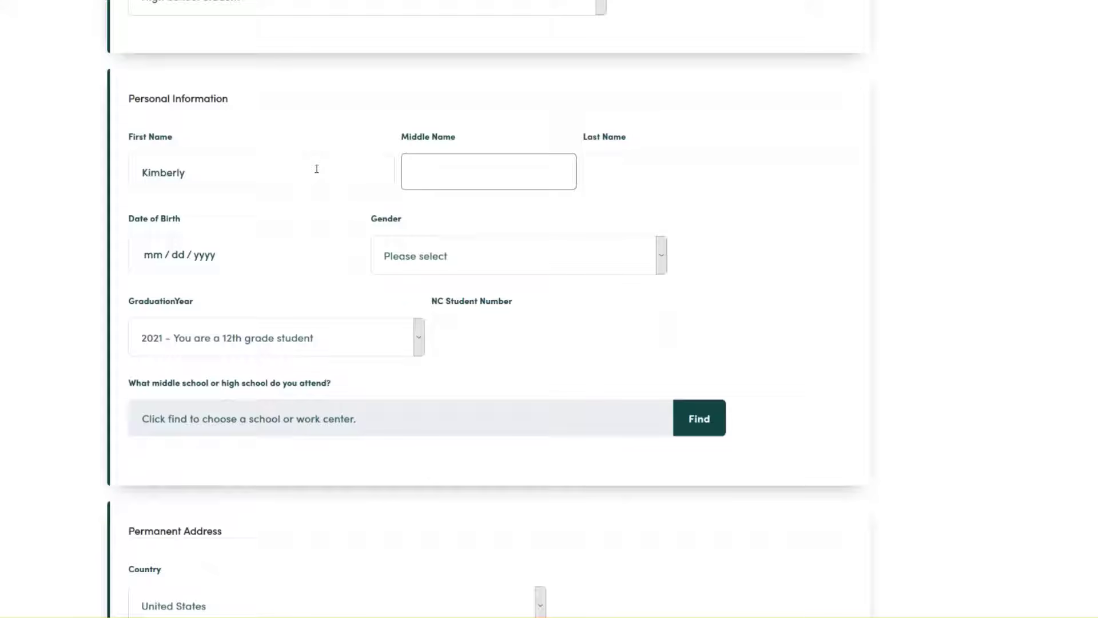
{"action": "left_click", "coordinate": [623, 179]}
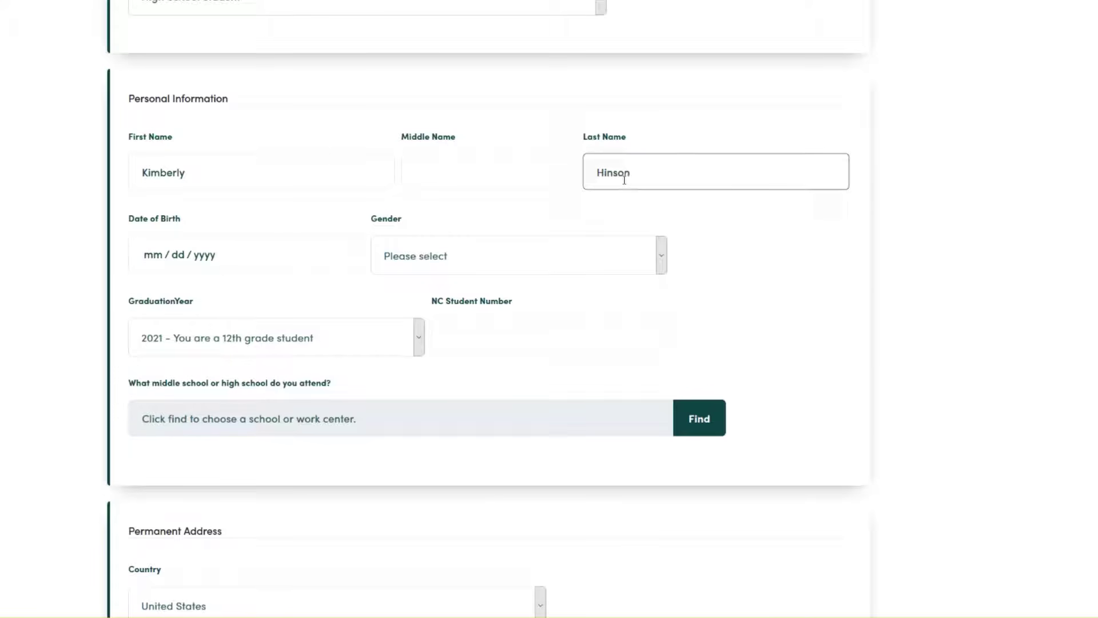
{"action": "left_click", "coordinate": [137, 254]}
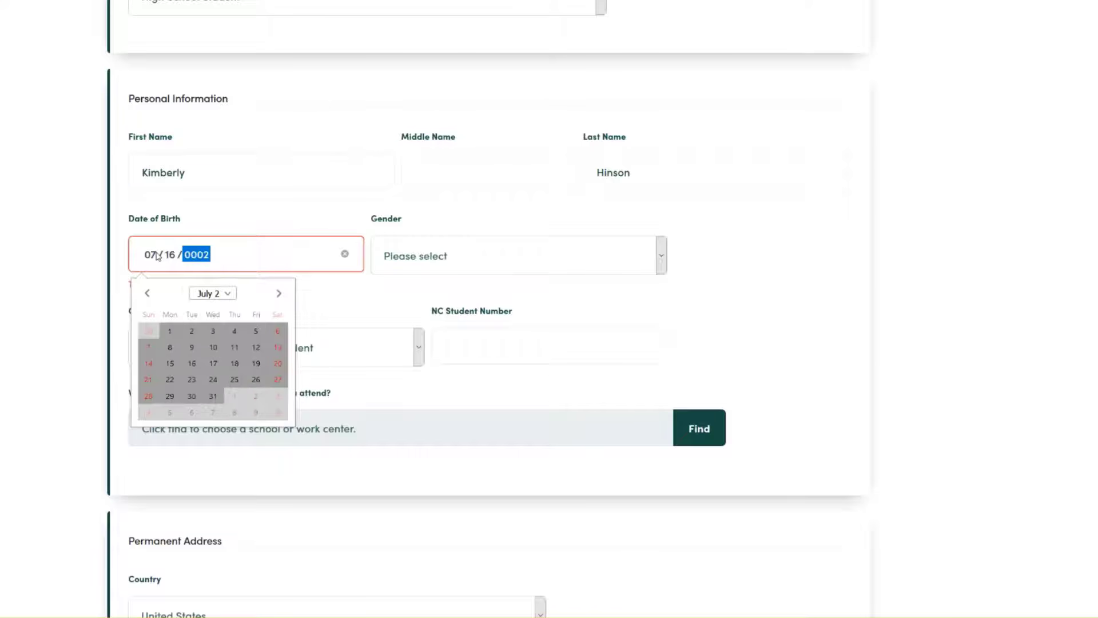
- Set gender to Female, pick the 2024 graduation year, and enter NC Student Number 788788788
{"action": "left_click", "coordinate": [661, 255]}
{"action": "left_click", "coordinate": [491, 322]}
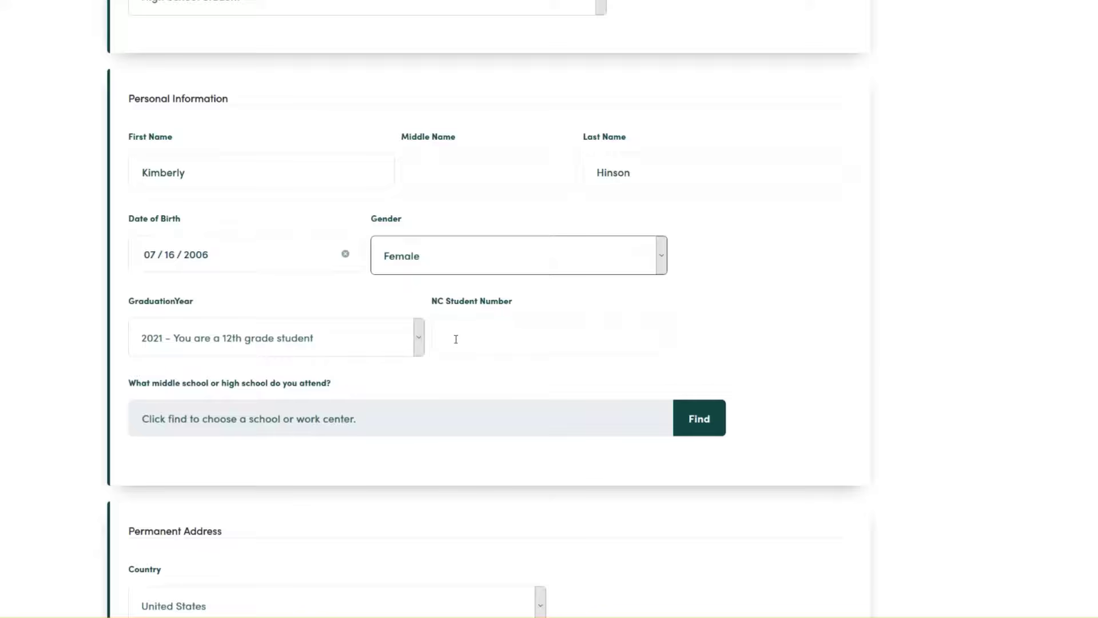
{"action": "left_click", "coordinate": [422, 356]}
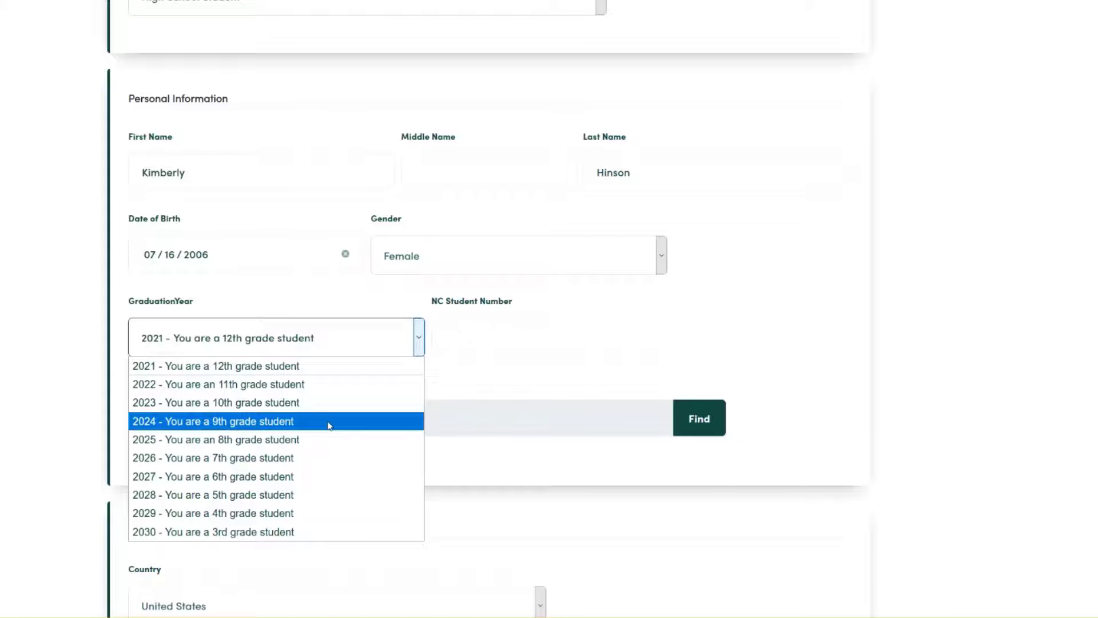
{"action": "left_click", "coordinate": [329, 421]}
{"action": "left_click", "coordinate": [534, 340]}
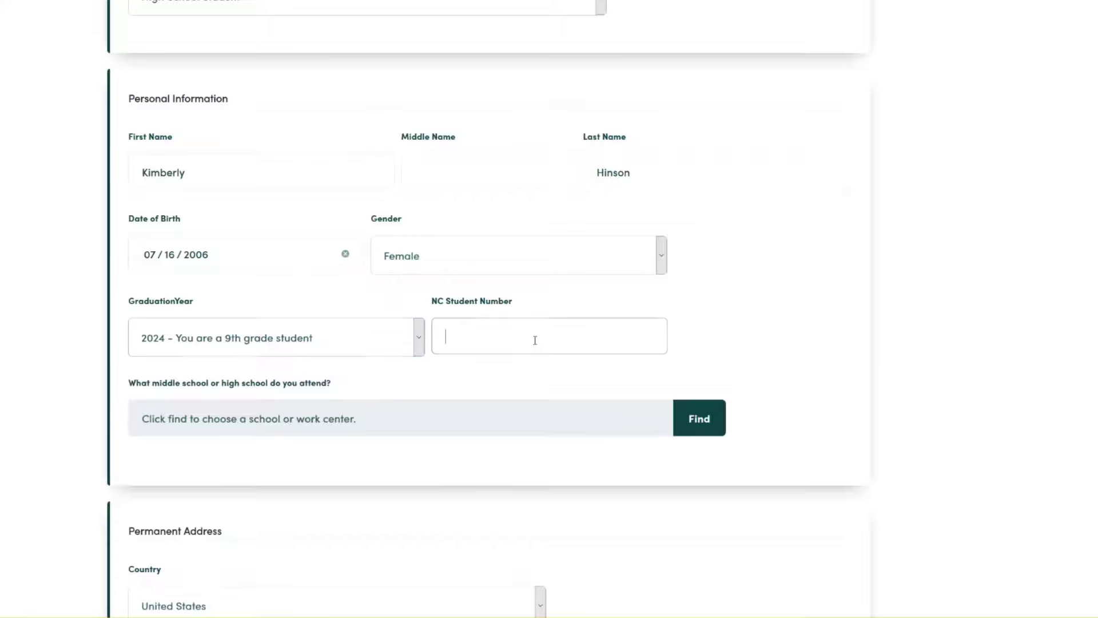
{"action": "type", "text": "788"}
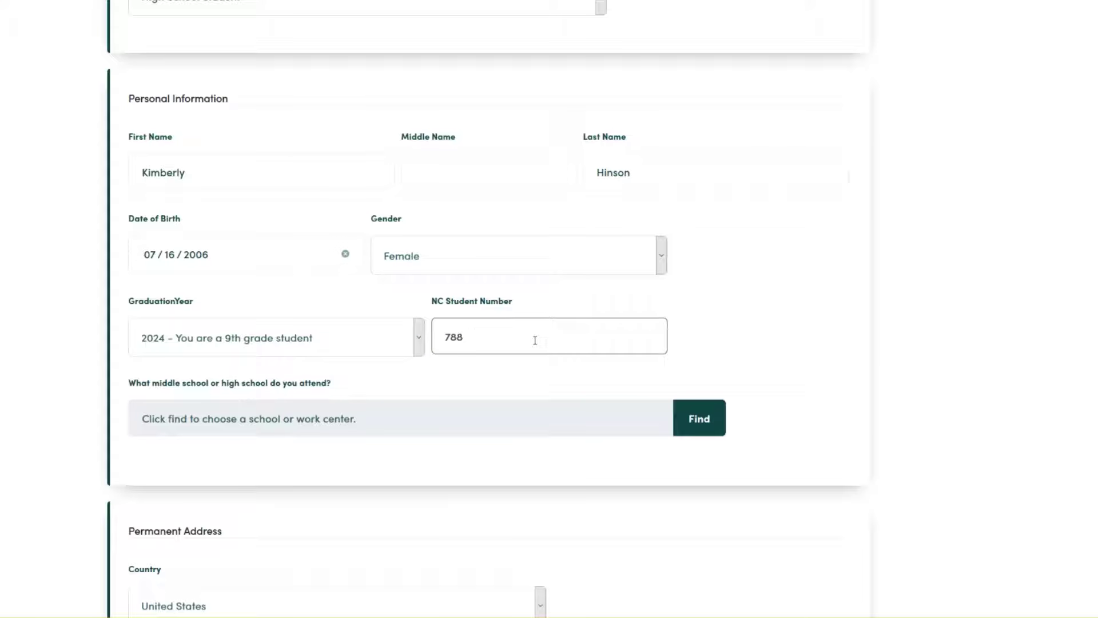
{"action": "type", "text": "78878"}
{"action": "type", "text": "8"}
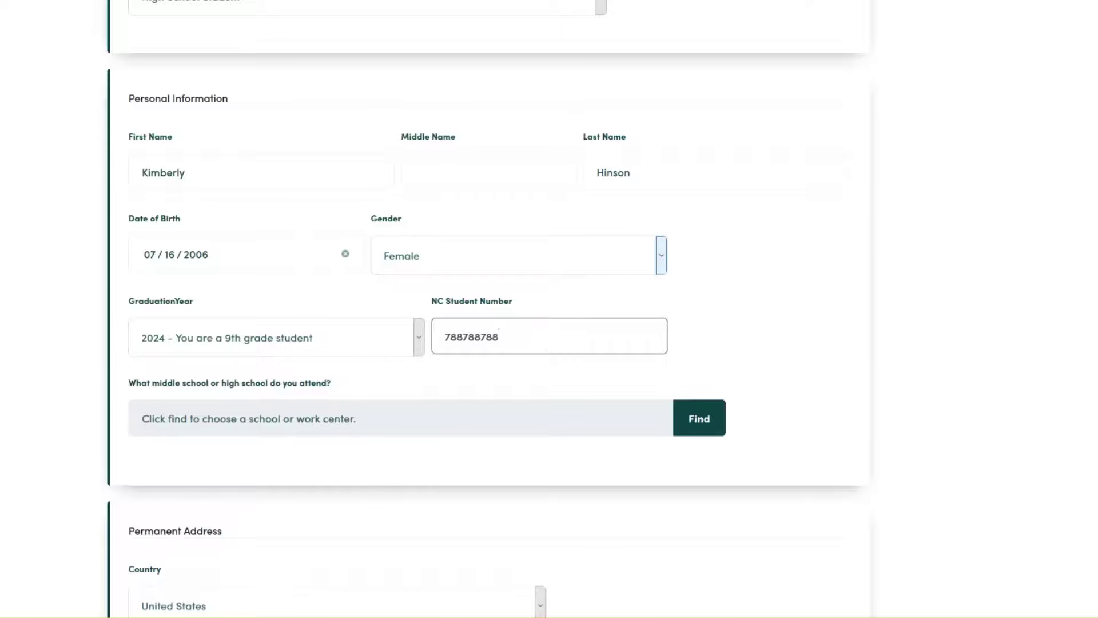
{"action": "left_click", "coordinate": [857, 592]}
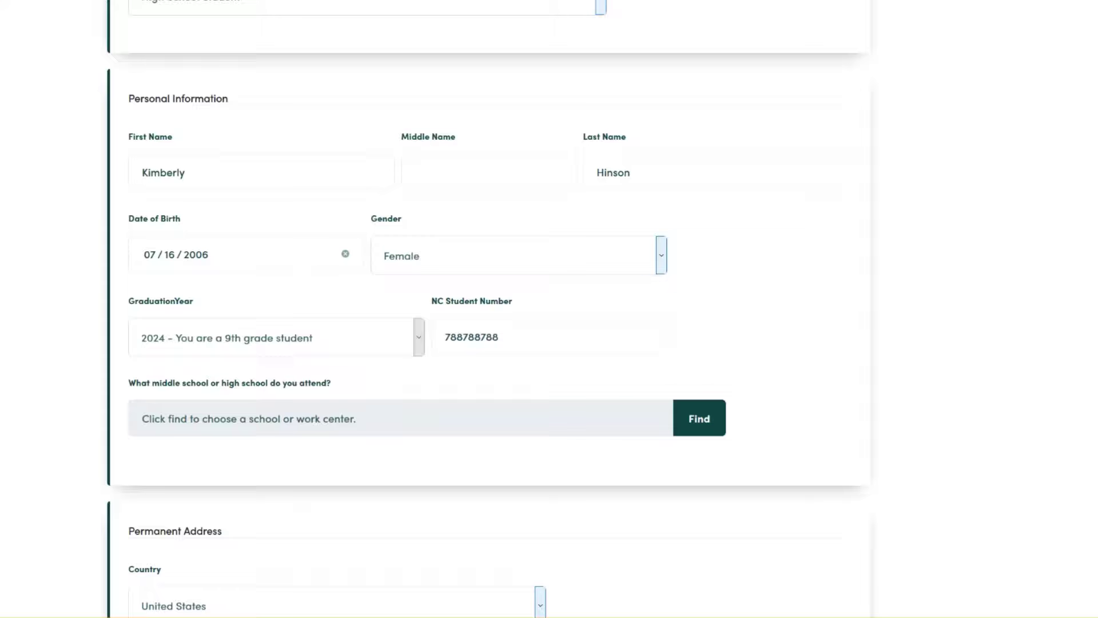
{"action": "left_click", "coordinate": [514, 337]}
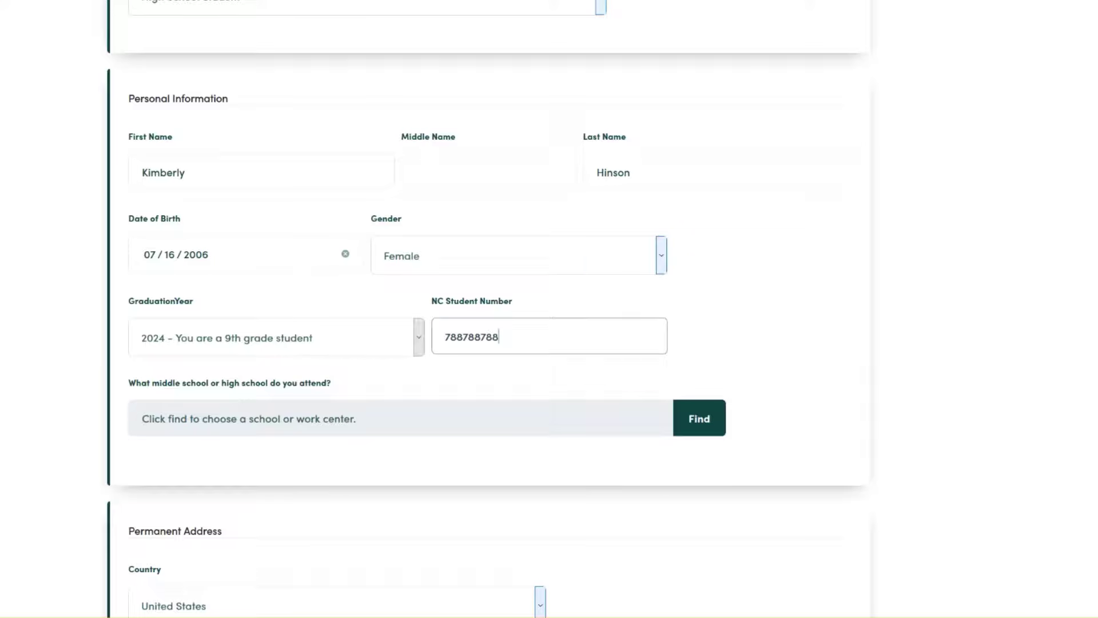
{"action": "scroll", "coordinate": [694, 202], "scroll_direction": "down", "scroll_amount": 4}
- Search PK-12 schools for 'page' and select Walter Hines Page High School
{"action": "left_click", "coordinate": [694, 201]}
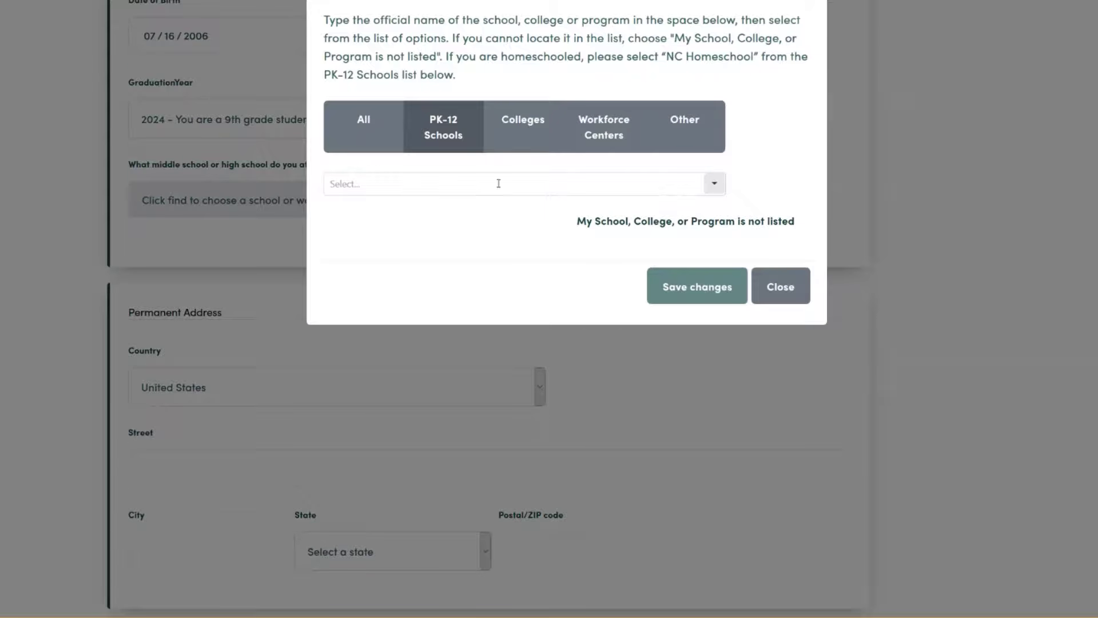
{"action": "left_click", "coordinate": [498, 184]}
{"action": "type", "text": "page"}
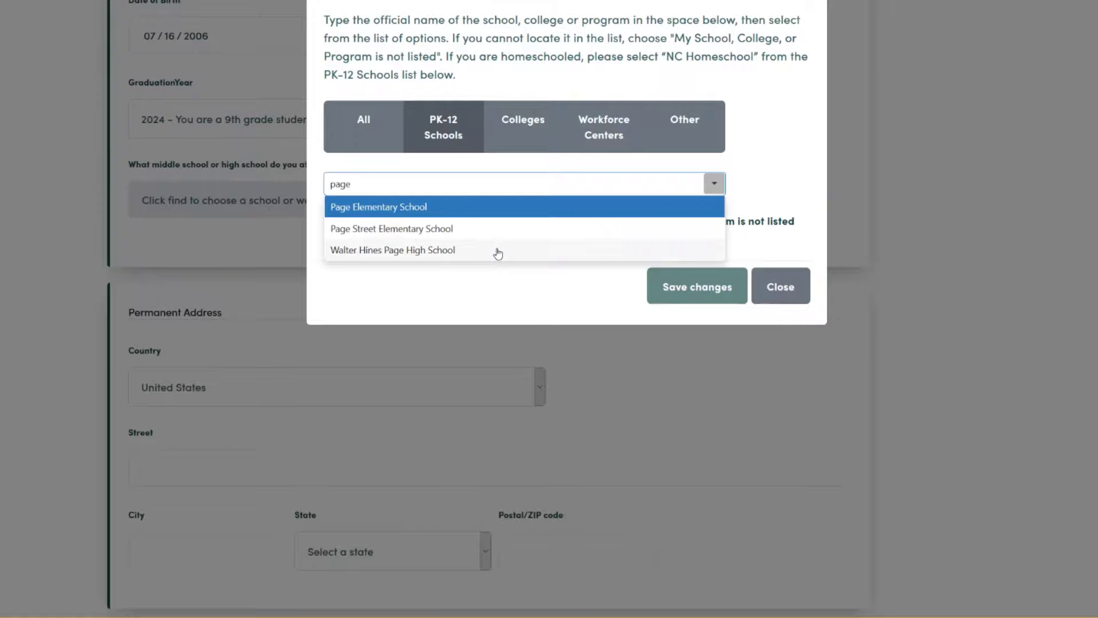
{"action": "left_click", "coordinate": [499, 254]}
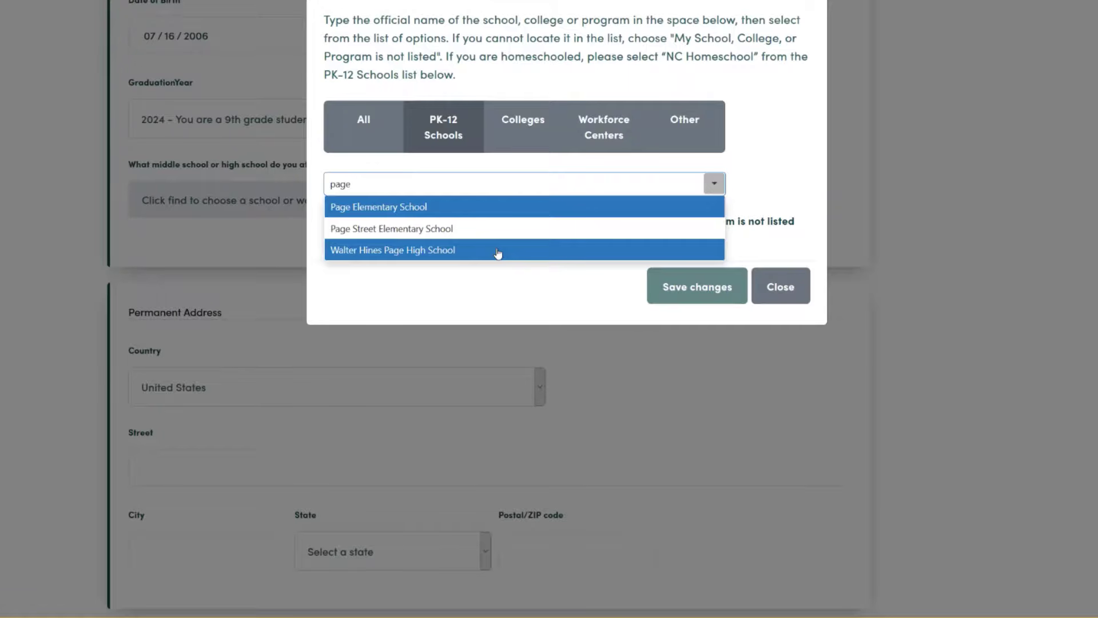
{"action": "left_click", "coordinate": [498, 253]}
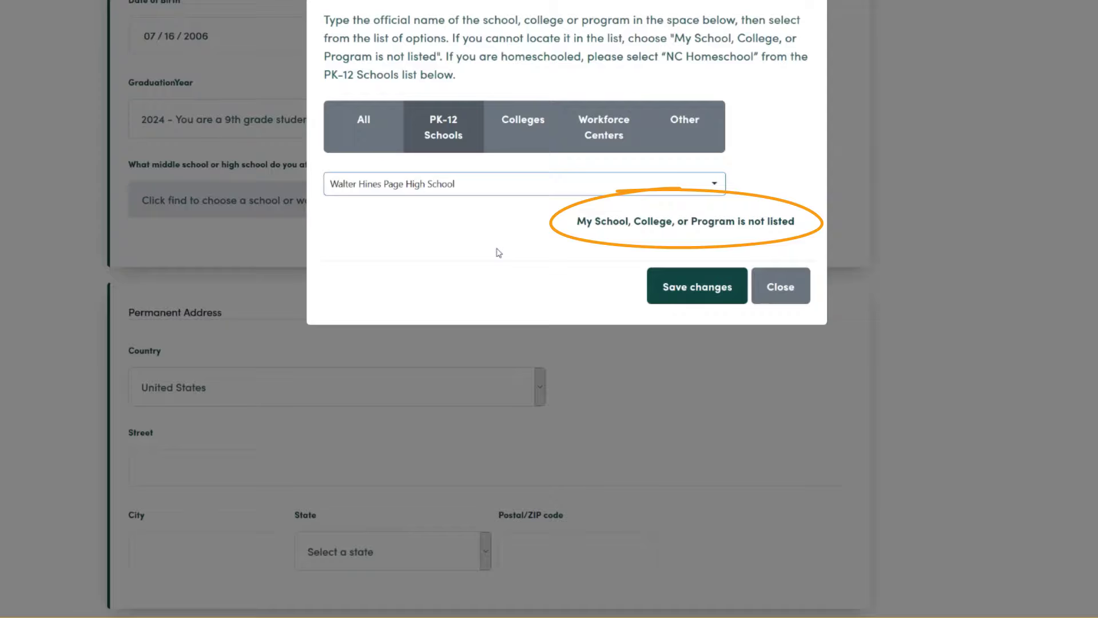
{"action": "left_click", "coordinate": [704, 277]}
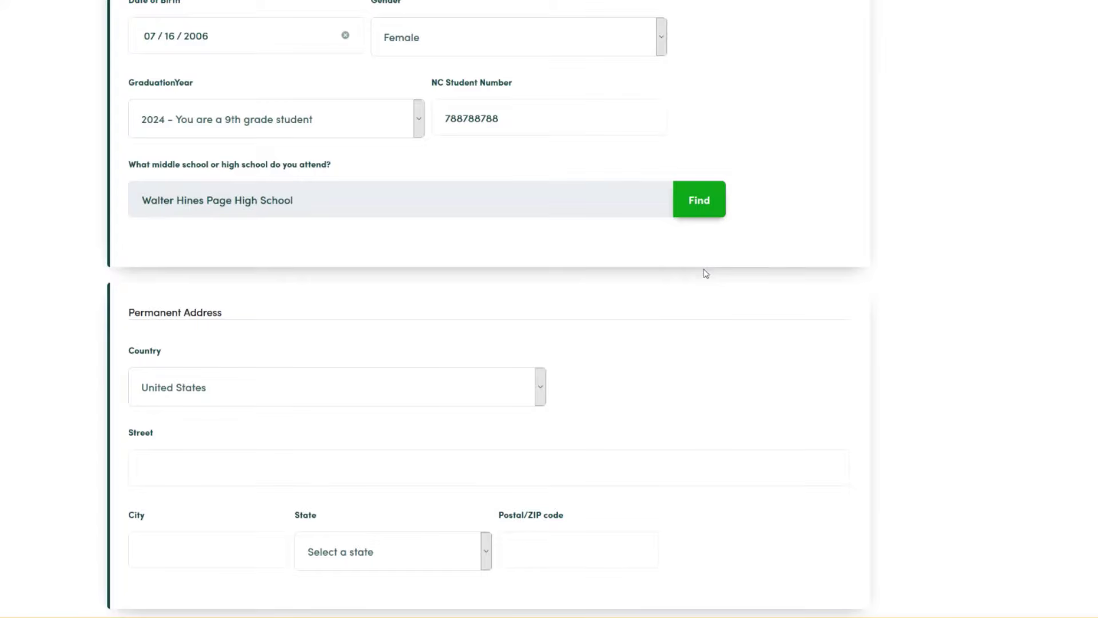
{"action": "scroll", "coordinate": [470, 368], "scroll_direction": "down", "scroll_amount": 3}
{"action": "left_click", "coordinate": [411, 297]}
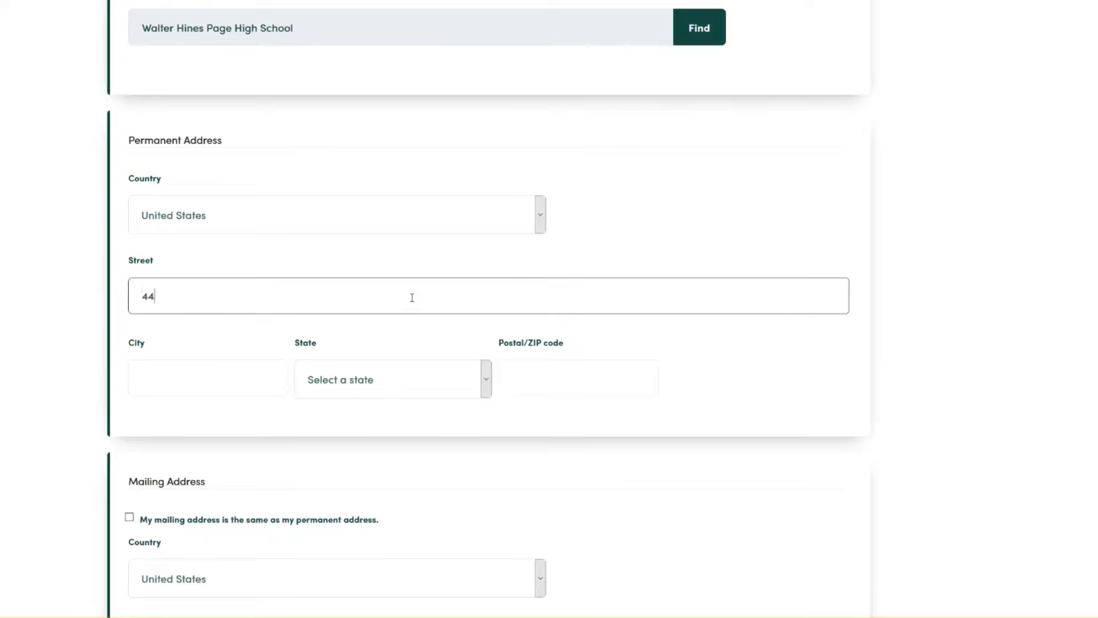
{"action": "left_click", "coordinate": [253, 382]}
{"action": "type", "text": "Greensboro"}
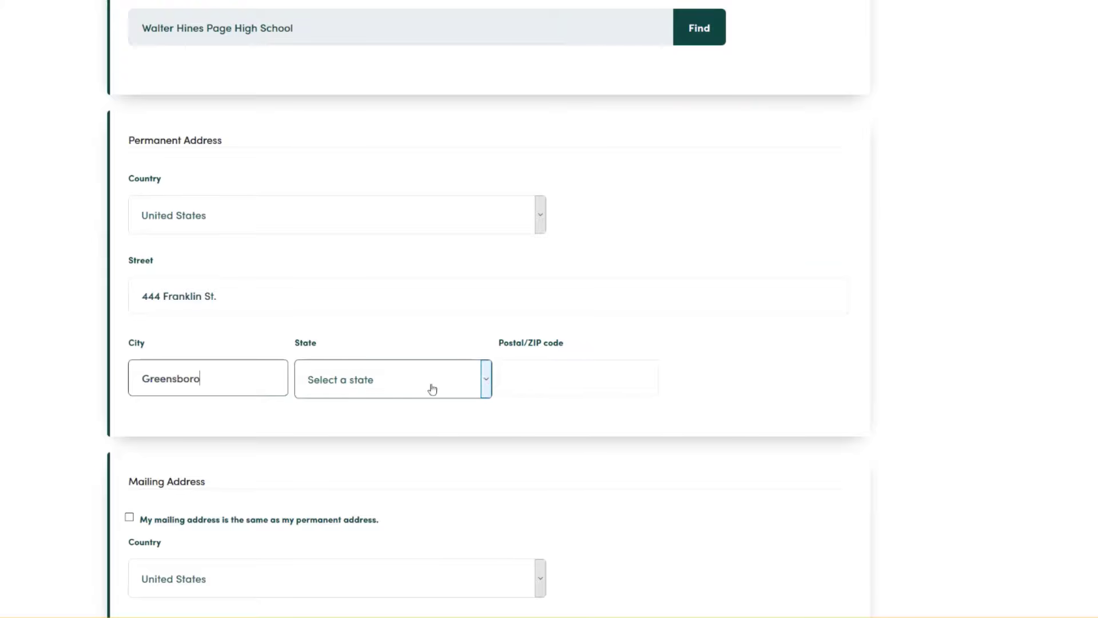
{"action": "left_click", "coordinate": [431, 389]}
{"action": "left_click", "coordinate": [332, 235]}
{"action": "left_click", "coordinate": [633, 377]}
{"action": "type", "text": "27"}
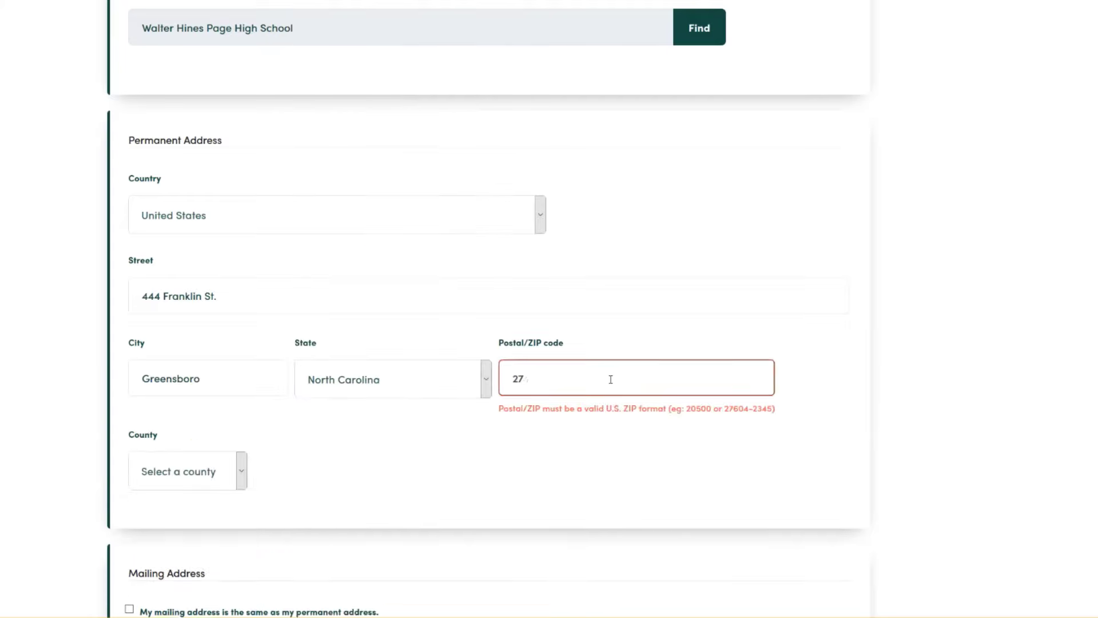
{"action": "type", "text": "412"}
- Choose Guilford County, make the mailing address match, and submit the registration
{"action": "left_click", "coordinate": [744, 379]}
{"action": "left_click_drag", "start_coordinate": [776, 43], "coordinate": [776, 141]}
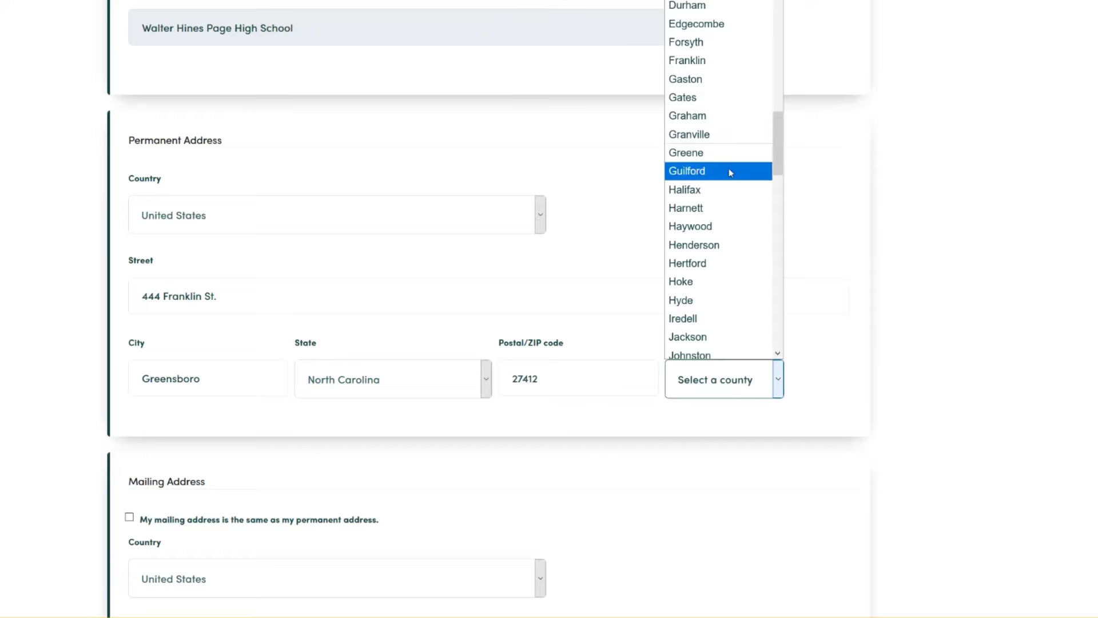
{"action": "left_click", "coordinate": [728, 169]}
{"action": "scroll", "coordinate": [130, 286], "scroll_direction": "down", "scroll_amount": 4}
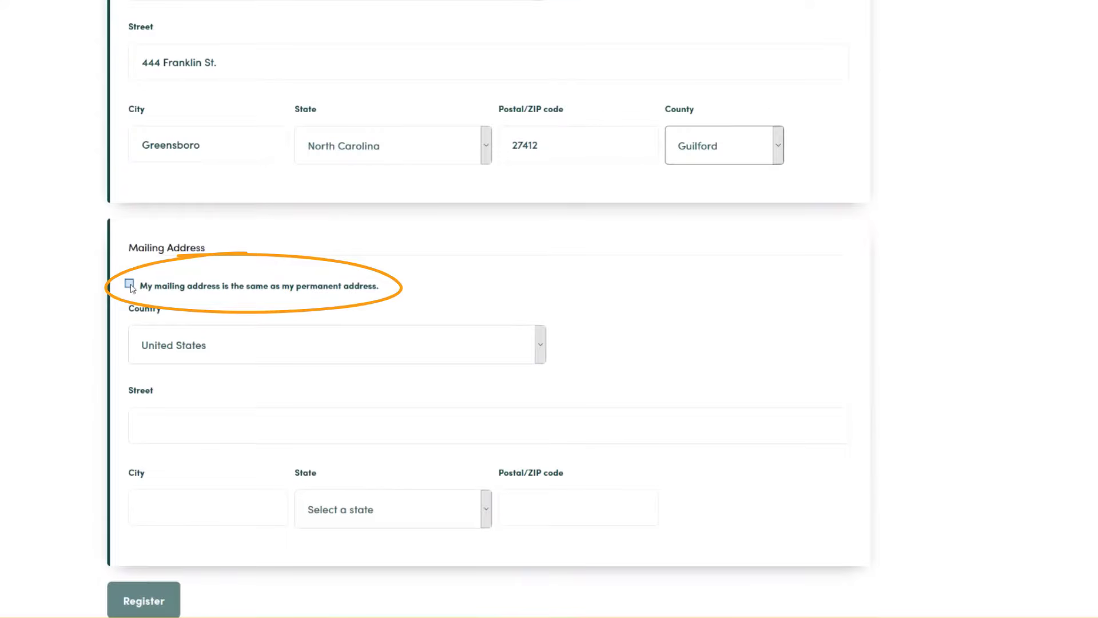
{"action": "left_click", "coordinate": [129, 284]}
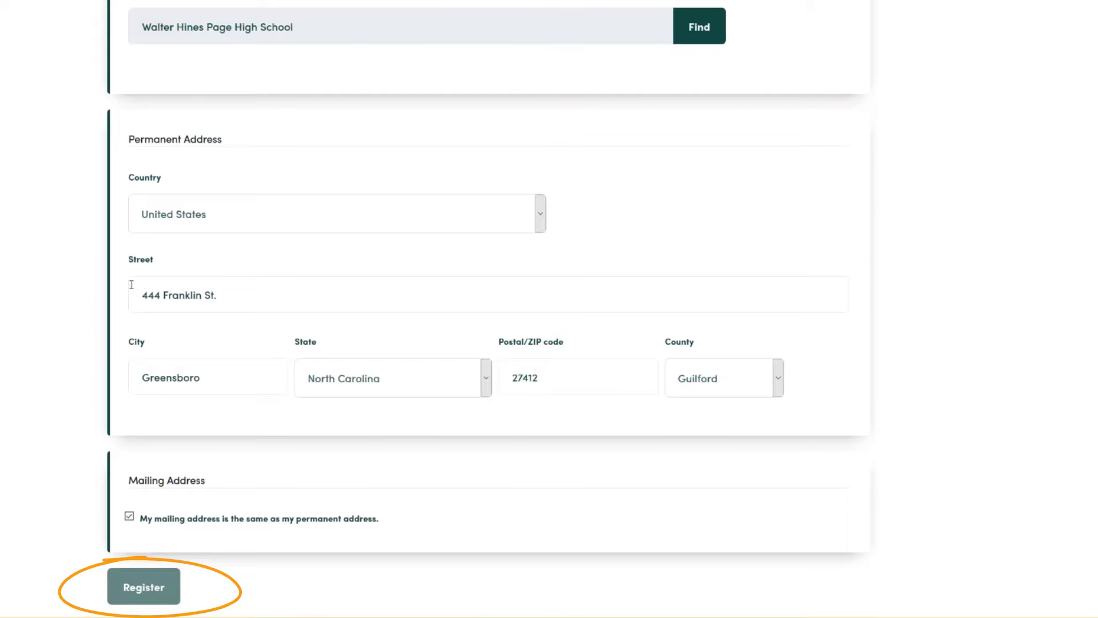
{"action": "left_click", "coordinate": [158, 589]}
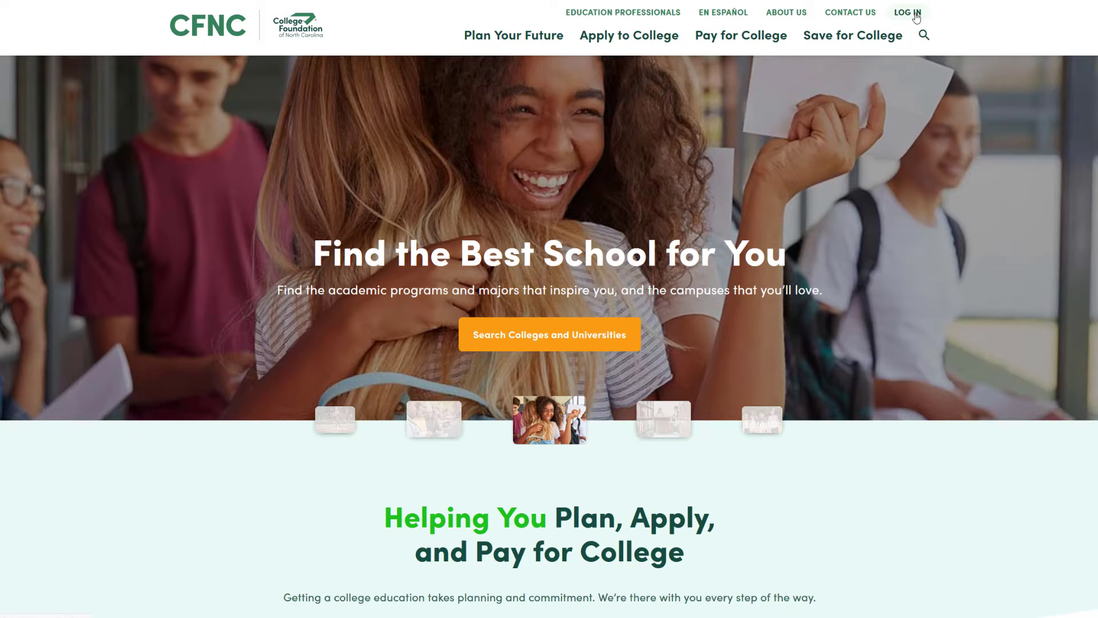
- Go to the CFNC sign-in page to log in with the new account
{"action": "left_click", "coordinate": [915, 17]}
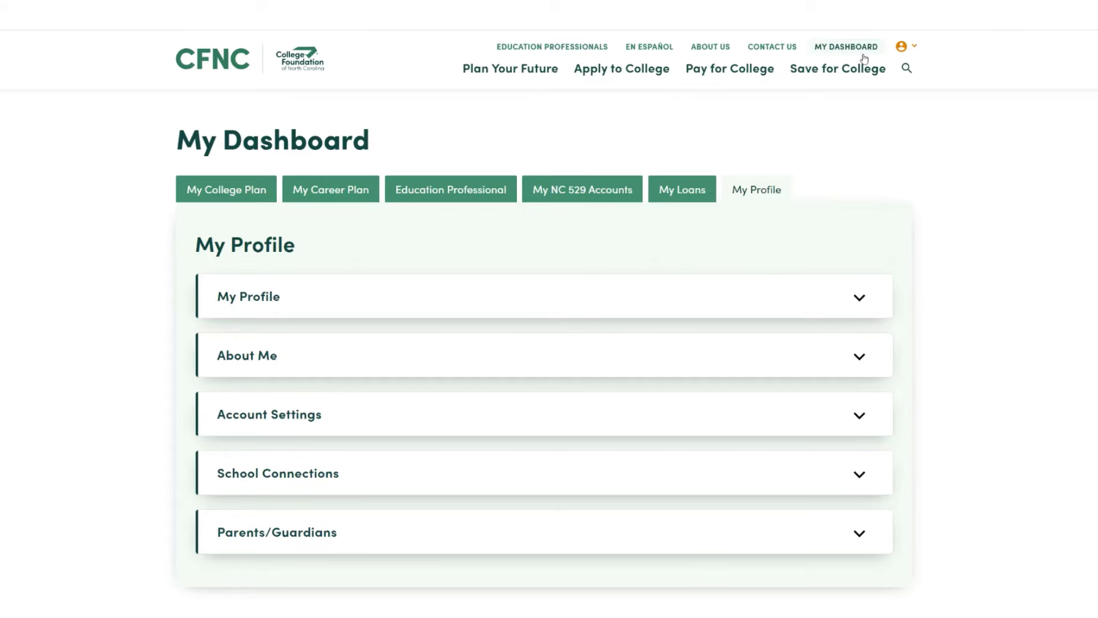
- Check the profile name and username, then show School Connections listing Walter Hines Page High School
{"action": "left_click", "coordinate": [860, 299]}
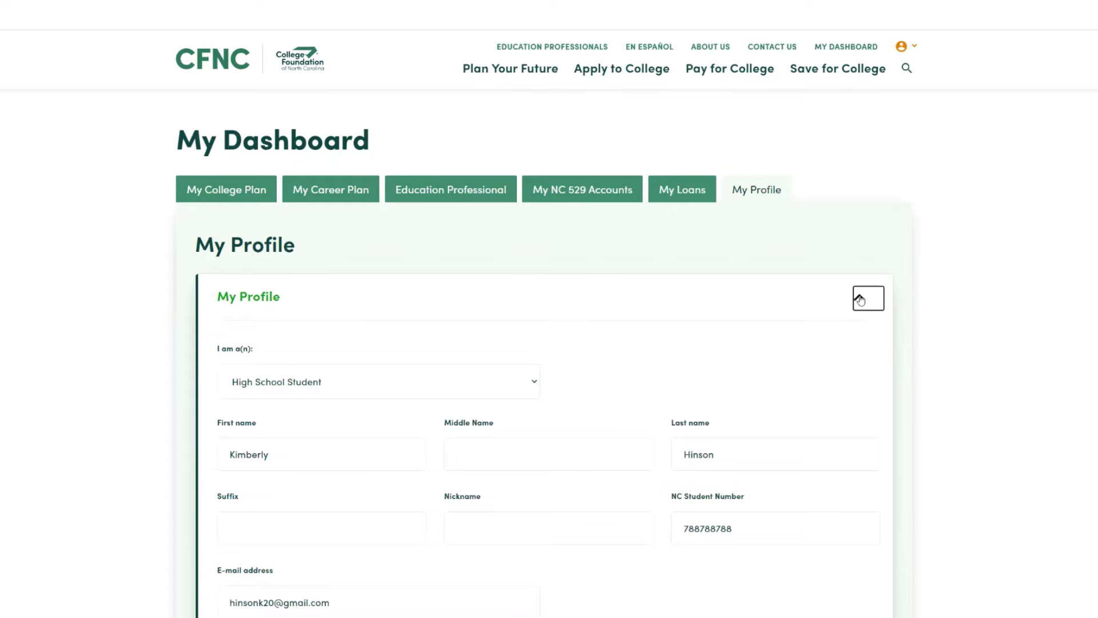
{"action": "left_click", "coordinate": [860, 299]}
{"action": "left_click", "coordinate": [860, 416]}
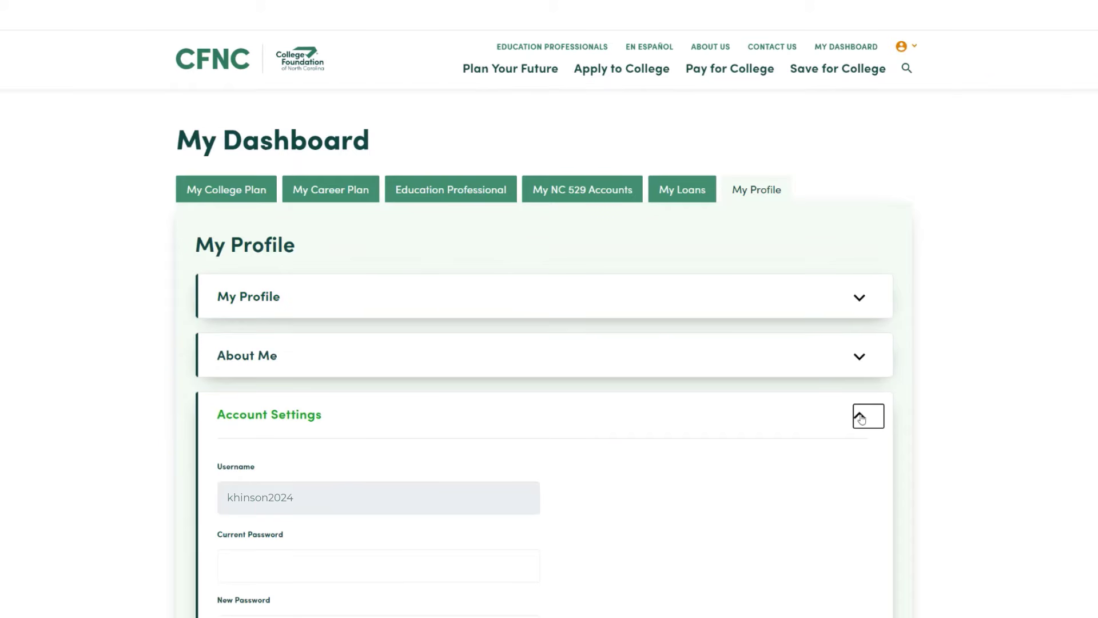
{"action": "left_click", "coordinate": [860, 417]}
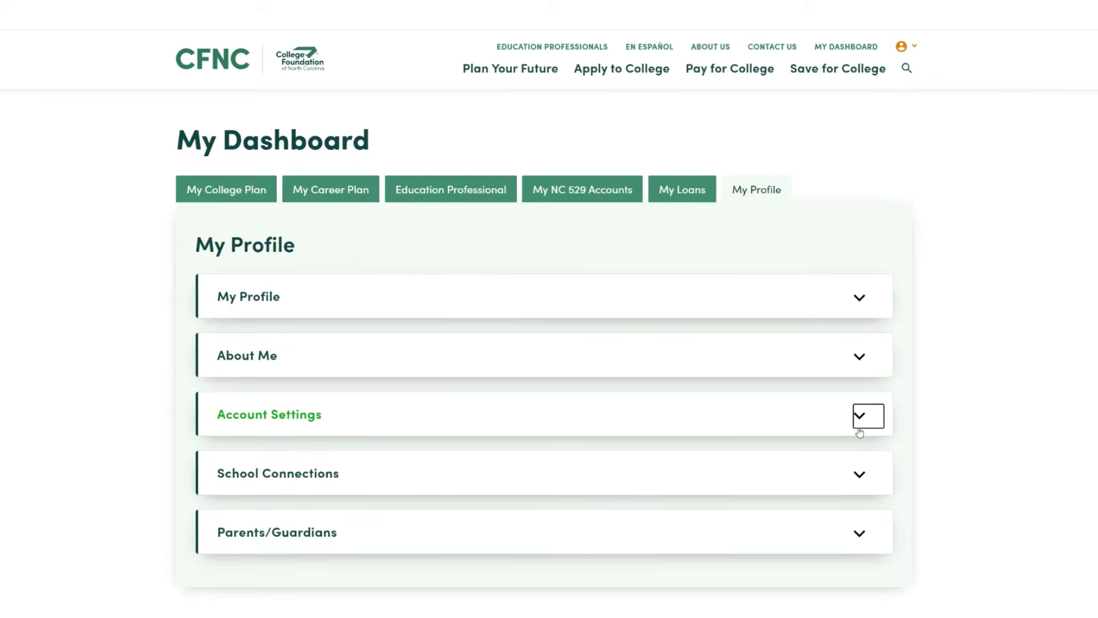
{"action": "left_click", "coordinate": [865, 477]}
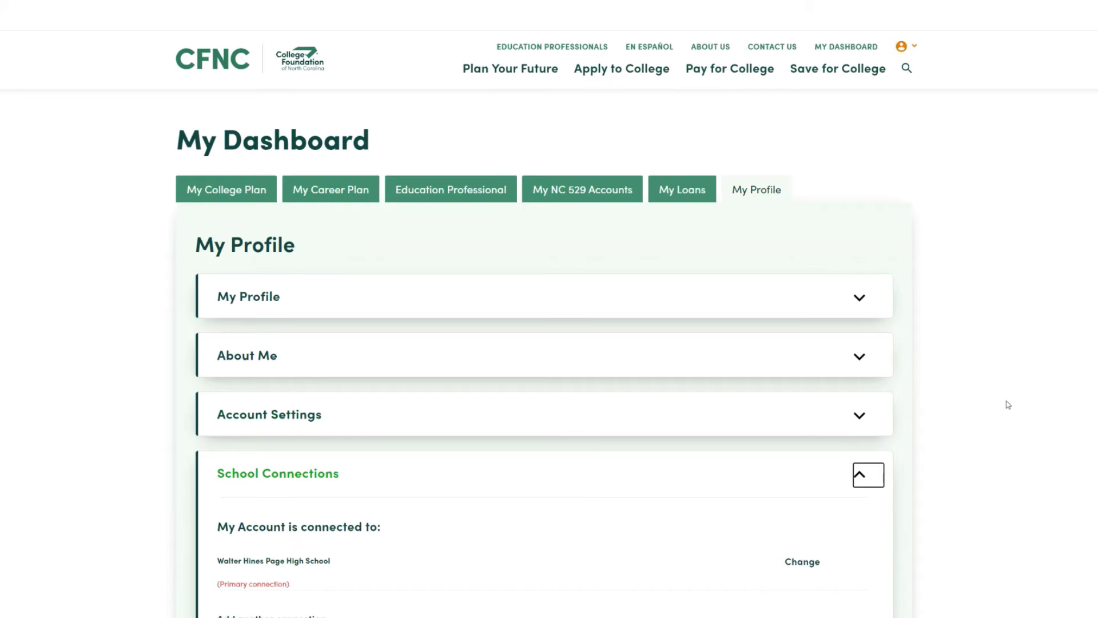